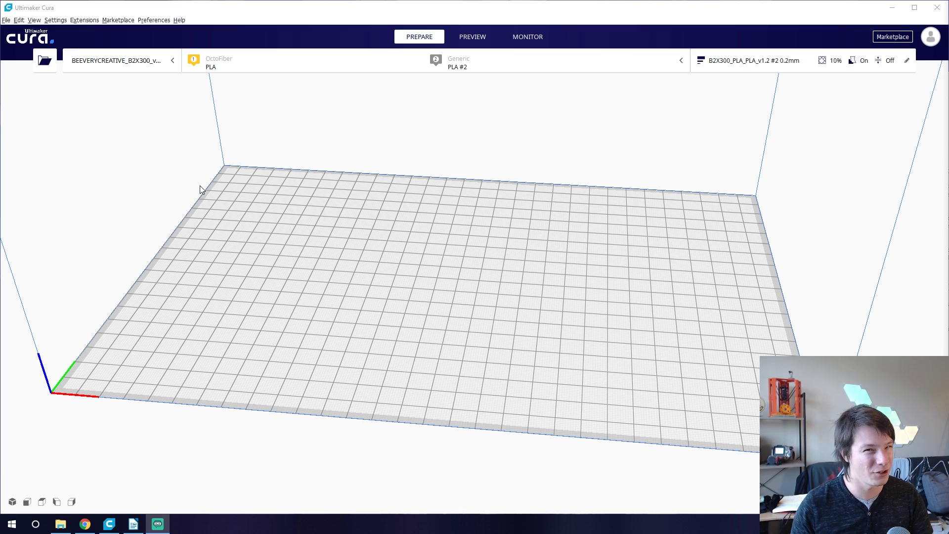
Step: Add a new Custom FFF printer named "Test"
{"action": "left_click", "coordinate": [119, 58]}
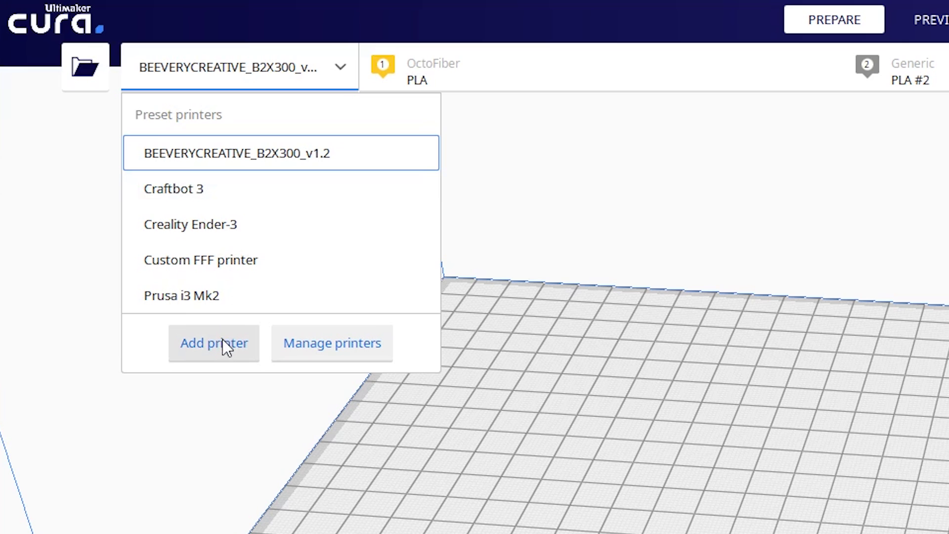
{"action": "left_click", "coordinate": [221, 340]}
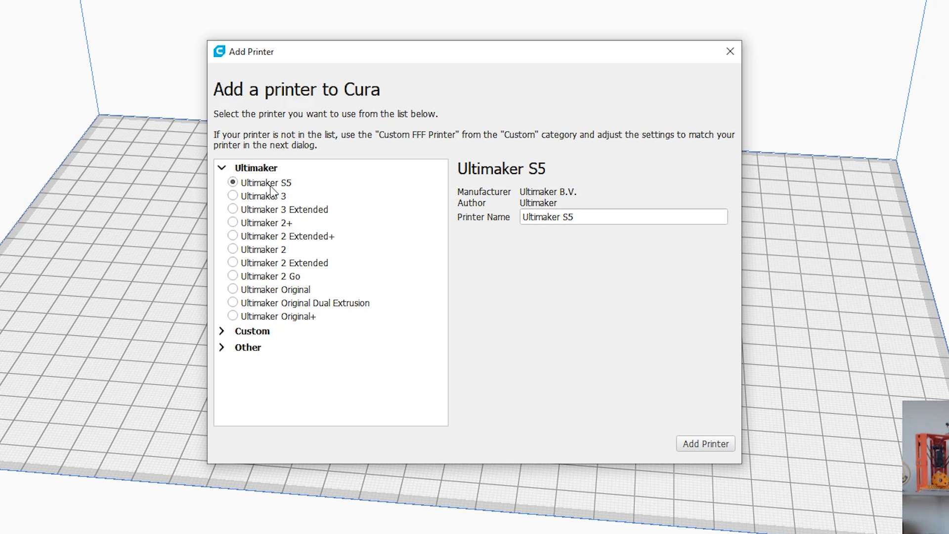
{"action": "left_click", "coordinate": [222, 331]}
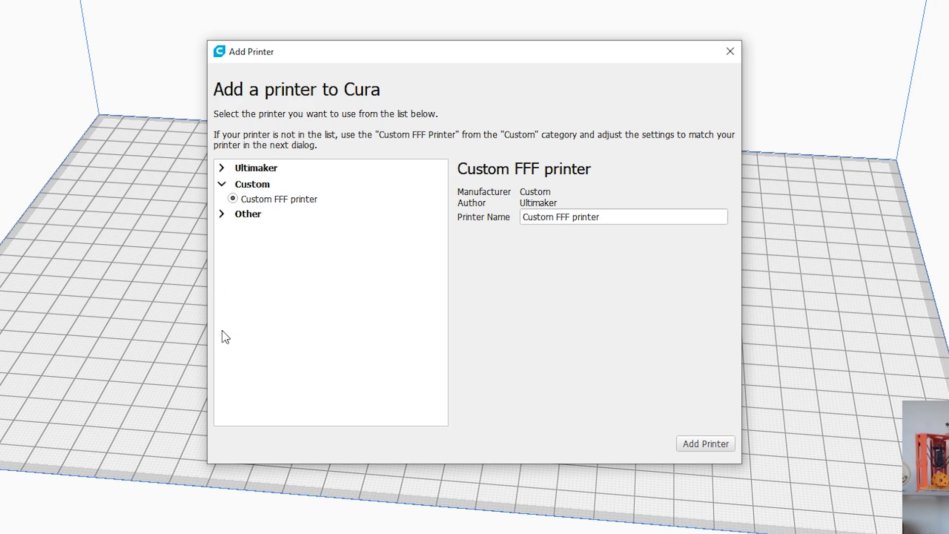
{"action": "left_click_drag", "start_coordinate": [645, 217], "coordinate": [400, 212]}
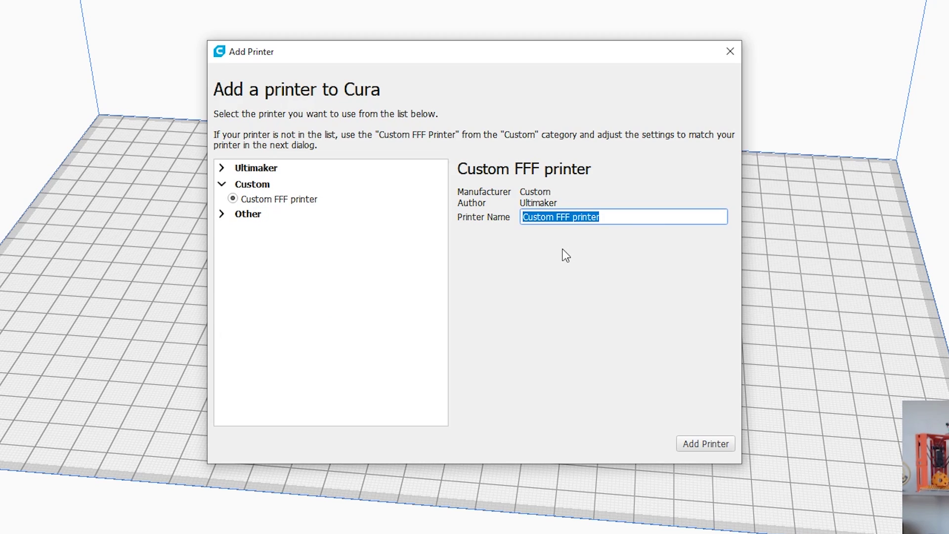
{"action": "type", "text": "Test"}
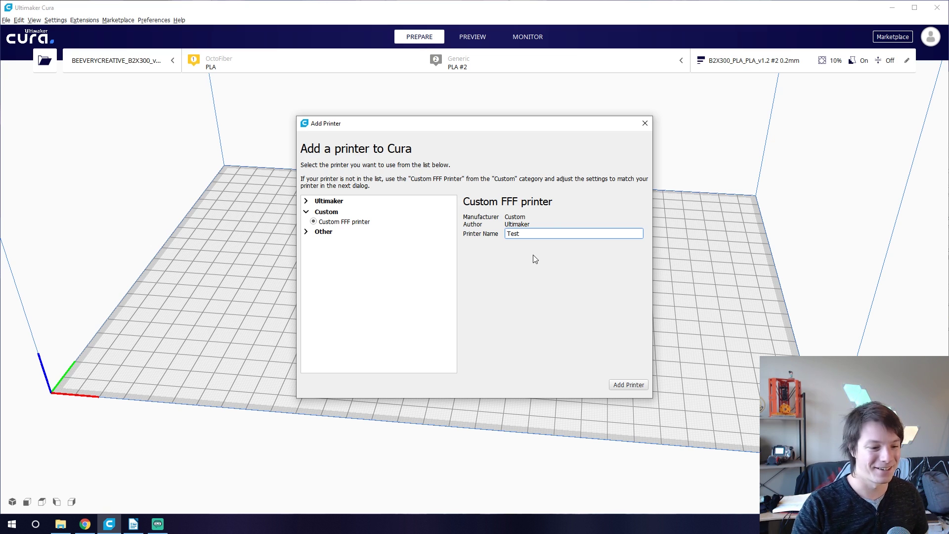
{"action": "left_click", "coordinate": [628, 384]}
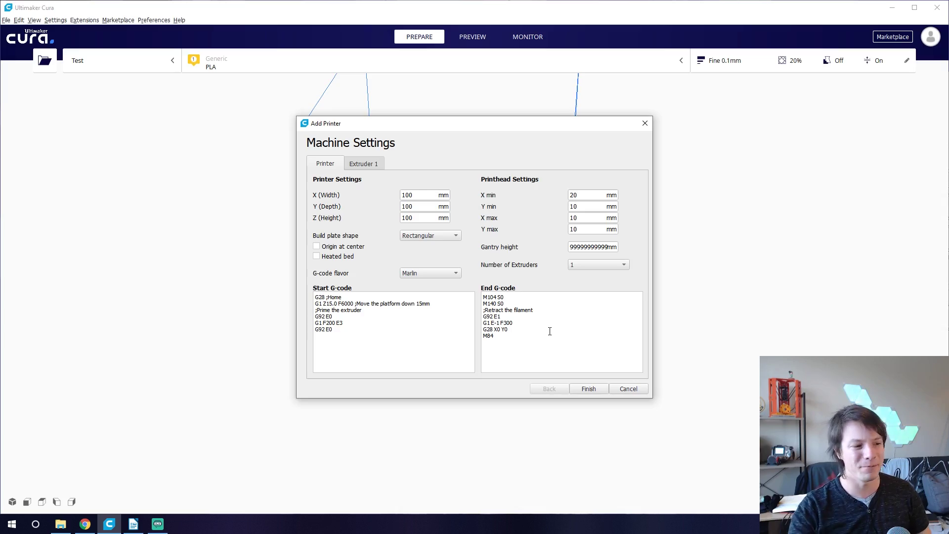
Step: Set the new printer's X (Width) to 180 mm in the machine settings
{"action": "left_click", "coordinate": [422, 194]}
{"action": "left_click", "coordinate": [423, 211]}
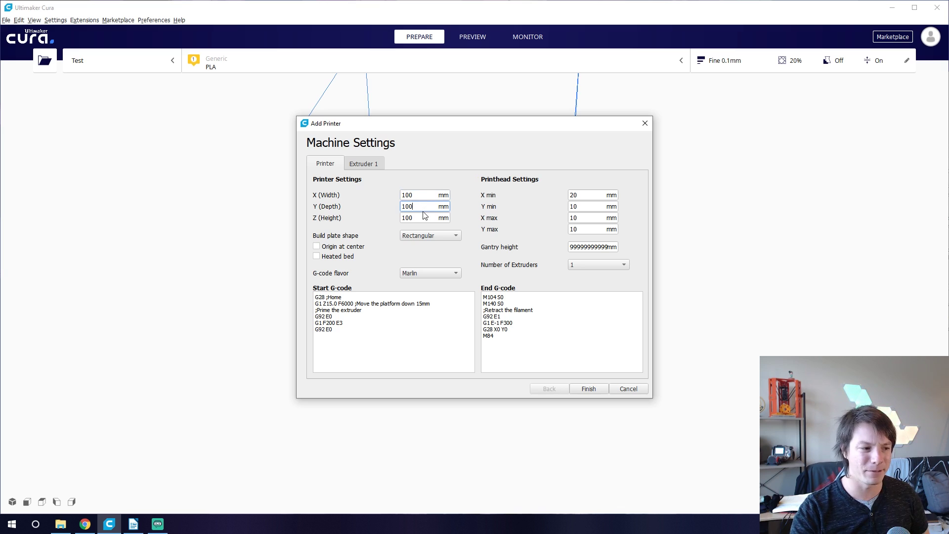
{"action": "left_click", "coordinate": [423, 216]}
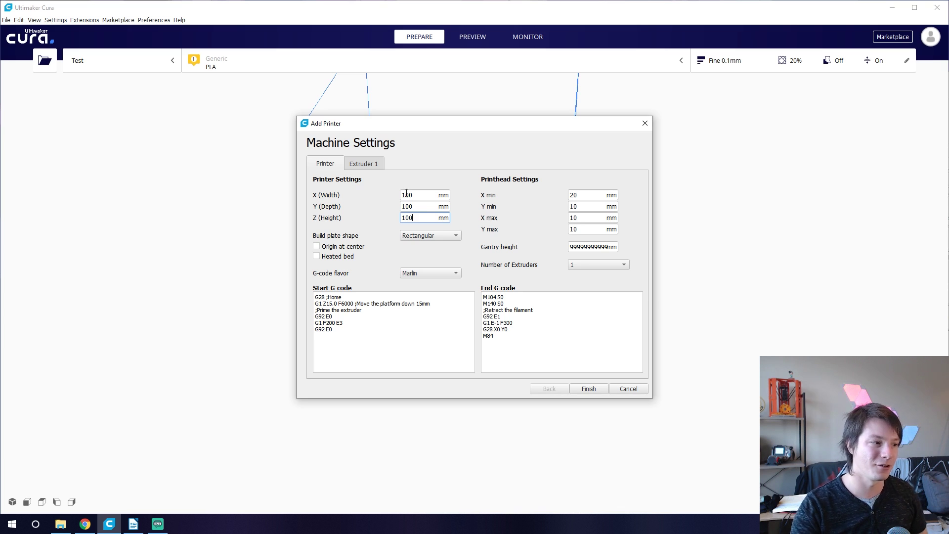
{"action": "left_click_drag", "start_coordinate": [423, 193], "coordinate": [383, 203]}
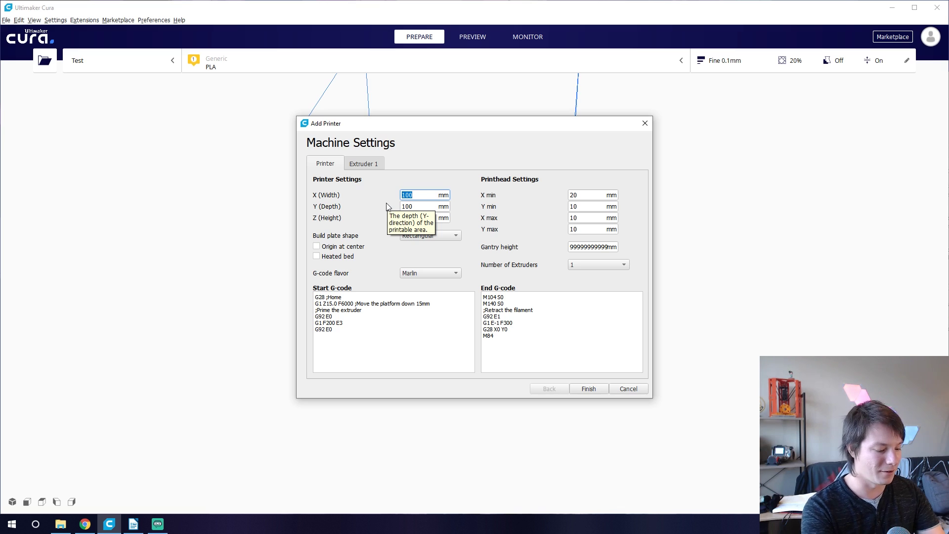
{"action": "type", "text": "189"}
{"action": "key", "text": "Tab"}
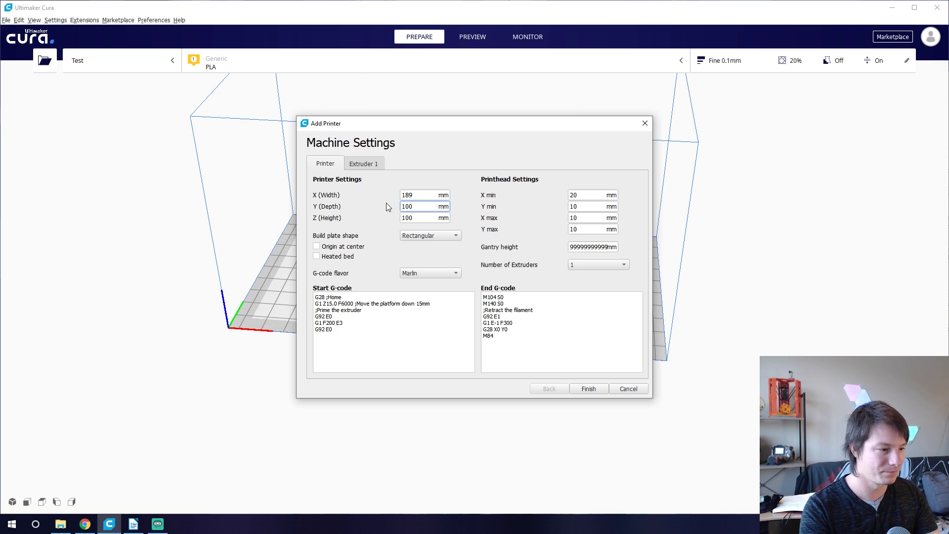
{"action": "left_click", "coordinate": [444, 194]}
{"action": "key", "text": "BackSpace"}
{"action": "type", "text": "0"}
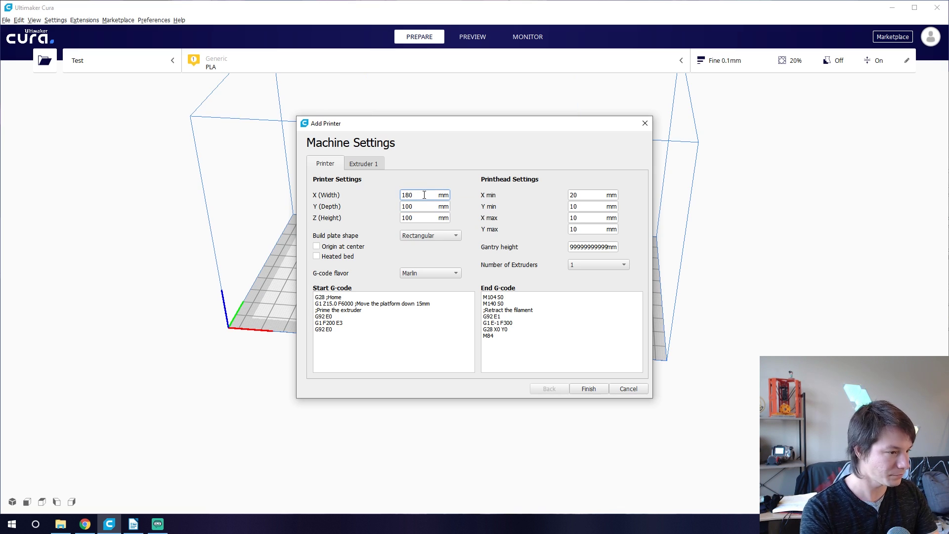
Step: Set the printer's Y (Depth) and Z (Height) to 180 mm each
{"action": "key", "text": "Tab"}
{"action": "key", "text": "BackSpace"}
{"action": "key", "text": "BackSpace"}
{"action": "type", "text": "80"}
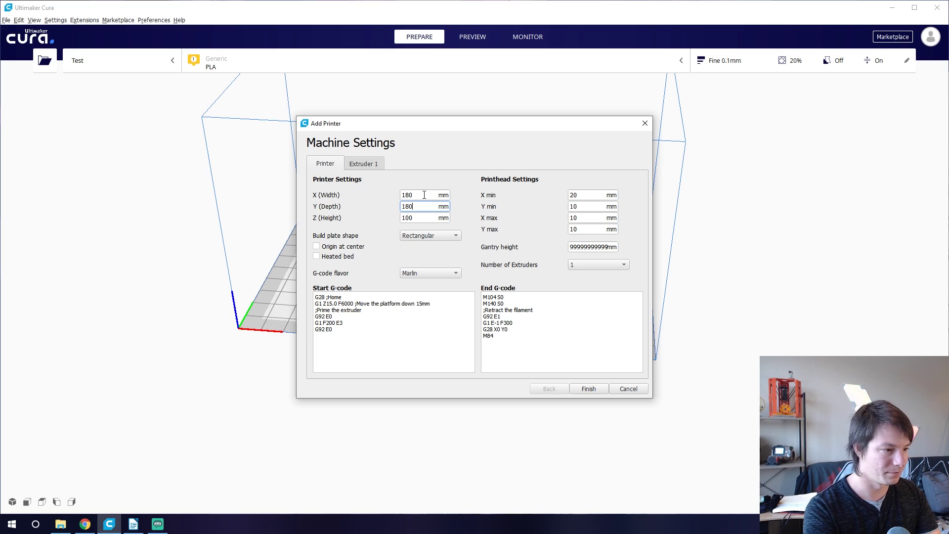
{"action": "key", "text": "Tab"}
{"action": "key", "text": "BackSpace"}
{"action": "key", "text": "BackSpace"}
{"action": "type", "text": "80"}
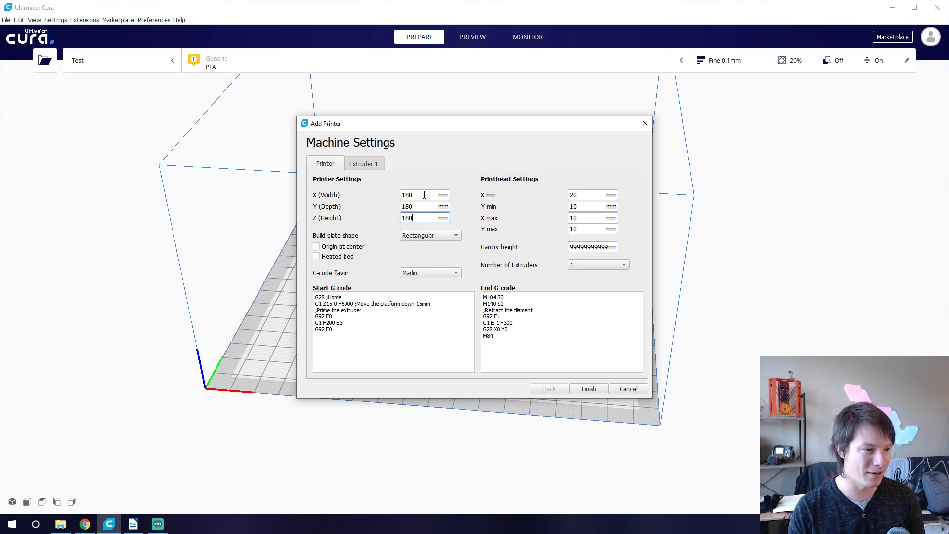
Step: Try the Elliptic build plate shape, restore Rectangular, and try the Origin at center option
{"action": "left_click", "coordinate": [455, 236]}
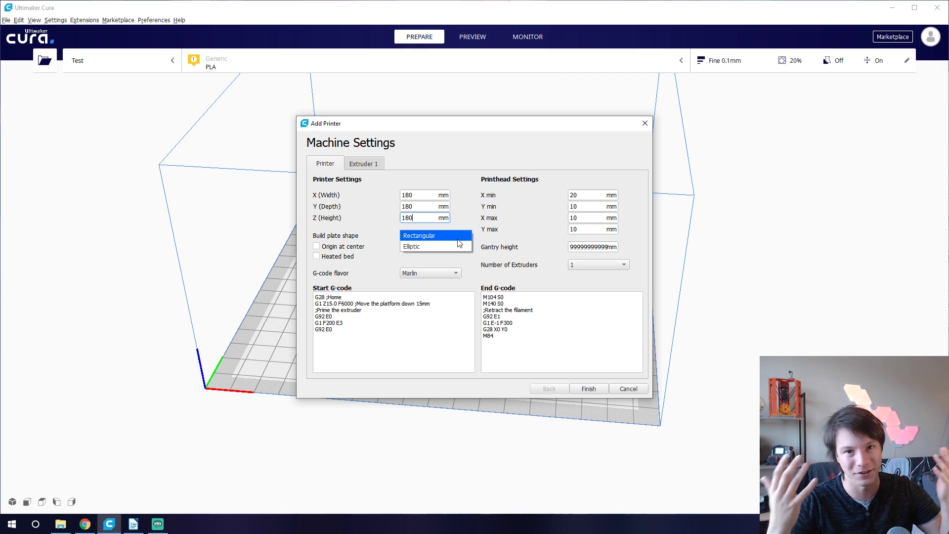
{"action": "left_click", "coordinate": [414, 245]}
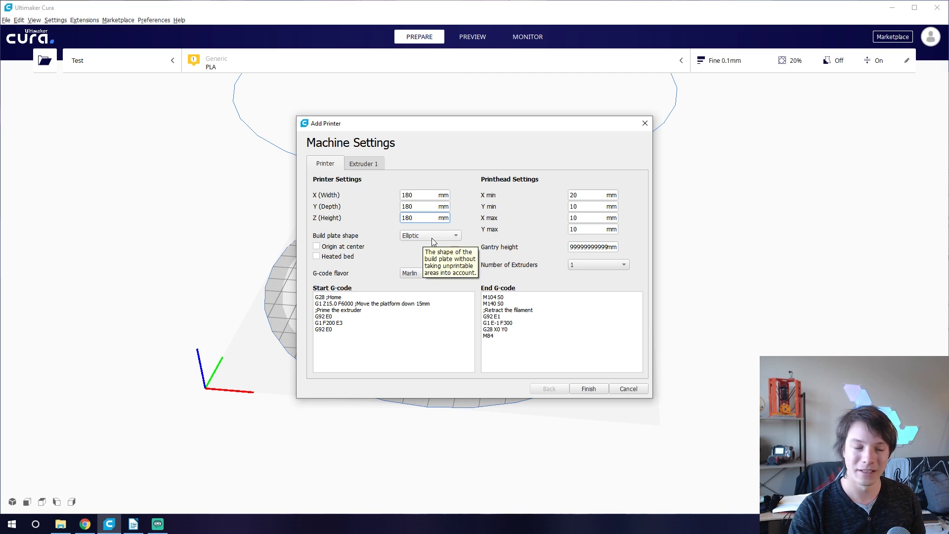
{"action": "left_click", "coordinate": [431, 238]}
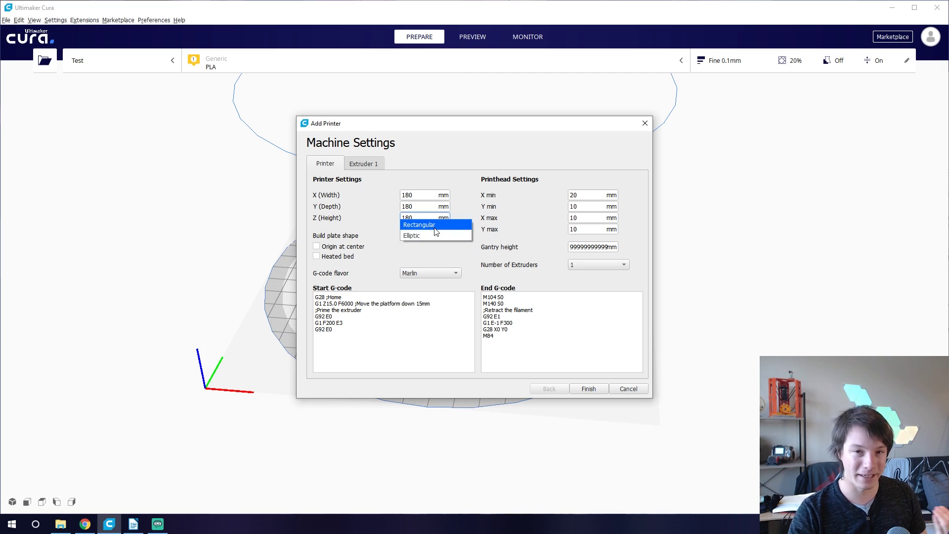
{"action": "left_click", "coordinate": [435, 227]}
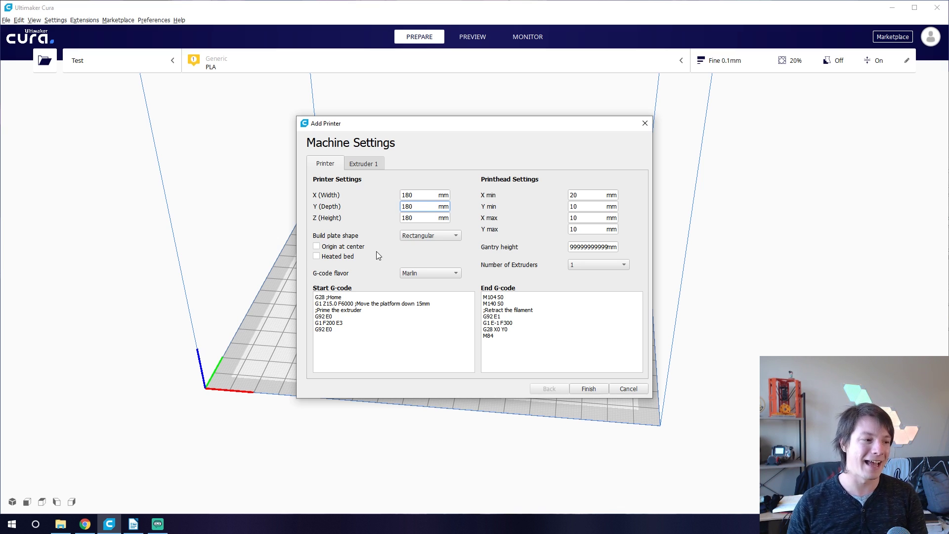
{"action": "left_click", "coordinate": [317, 246]}
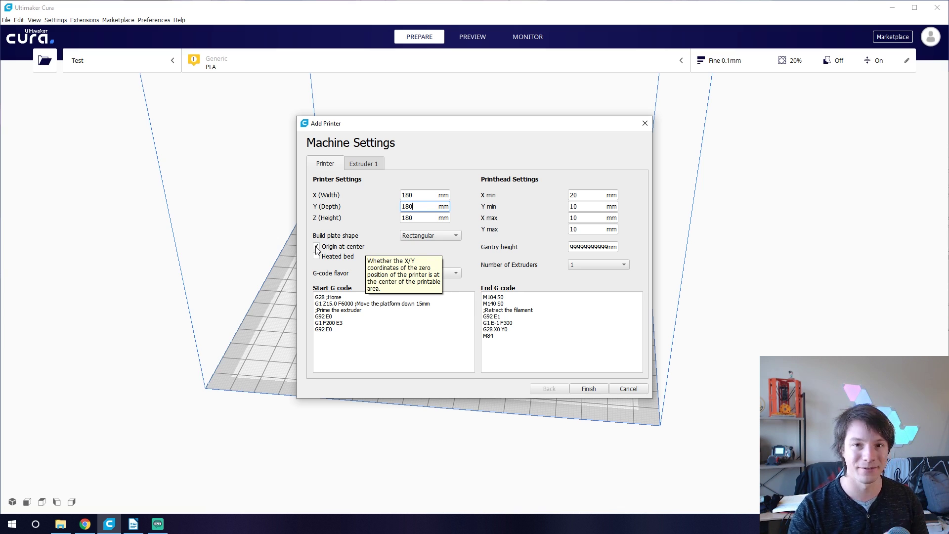
Step: Examine the X and Y nozzle offset settings of Extruder 1
{"action": "left_click", "coordinate": [365, 165]}
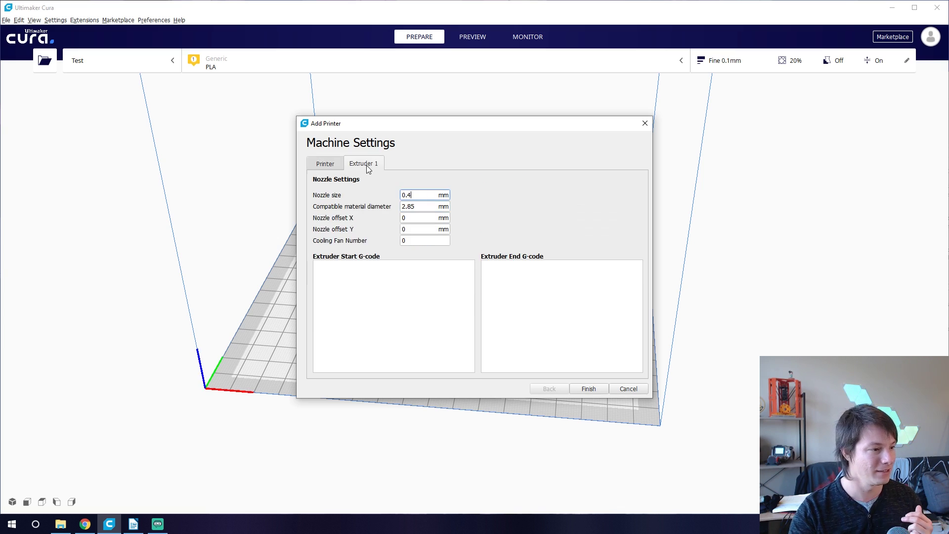
{"action": "left_click", "coordinate": [421, 218]}
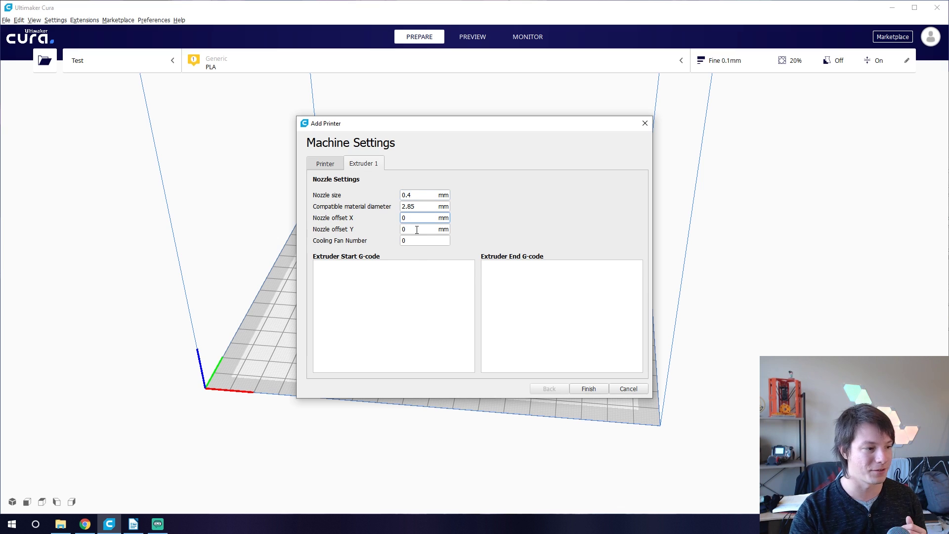
{"action": "left_click", "coordinate": [415, 232]}
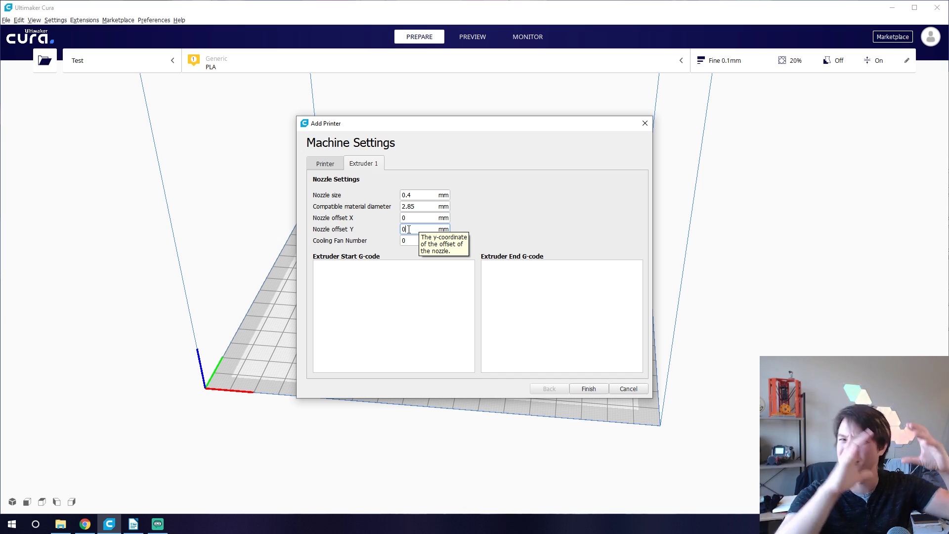
{"action": "left_click", "coordinate": [409, 229]}
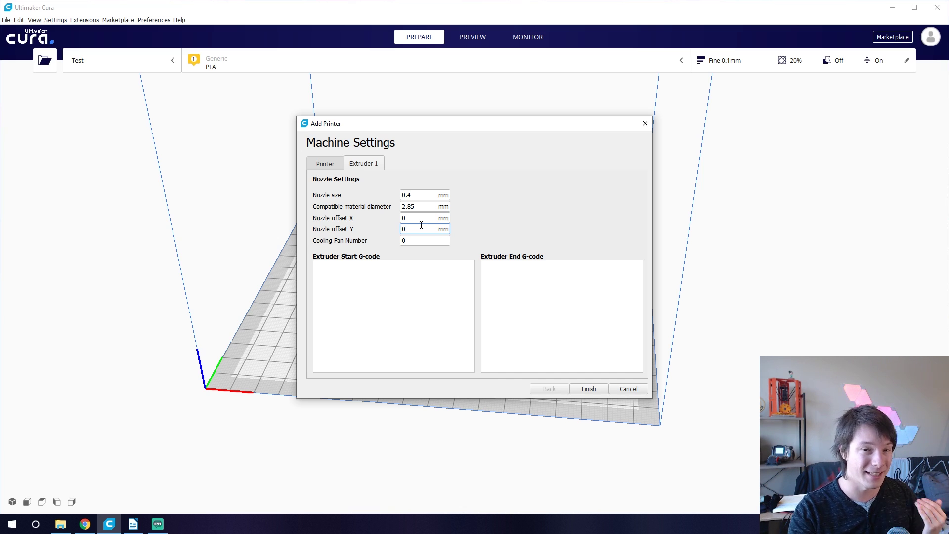
Step: Enable the printer's heated bed and set Extruder 1's compatible material diameter to 1.75 mm
{"action": "left_click", "coordinate": [325, 164]}
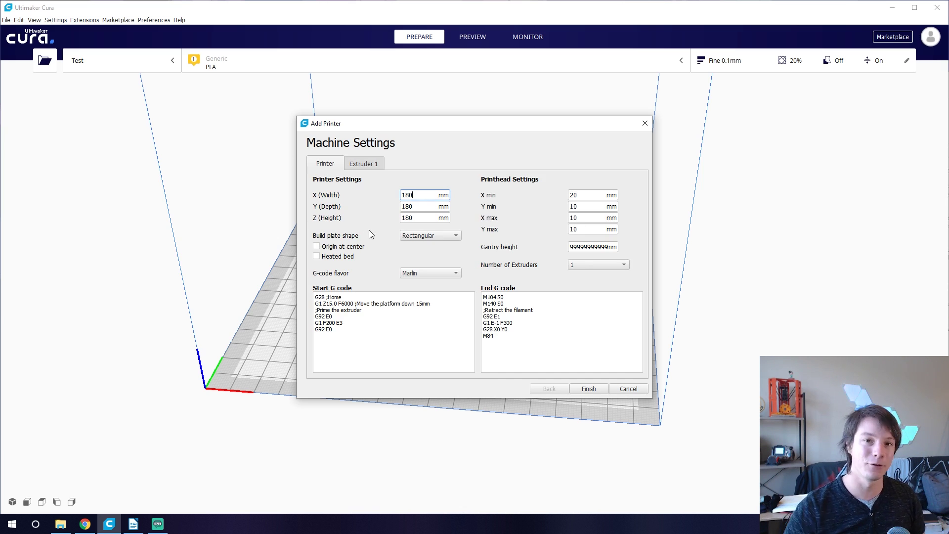
{"action": "mouse_move", "coordinate": [371, 234]}
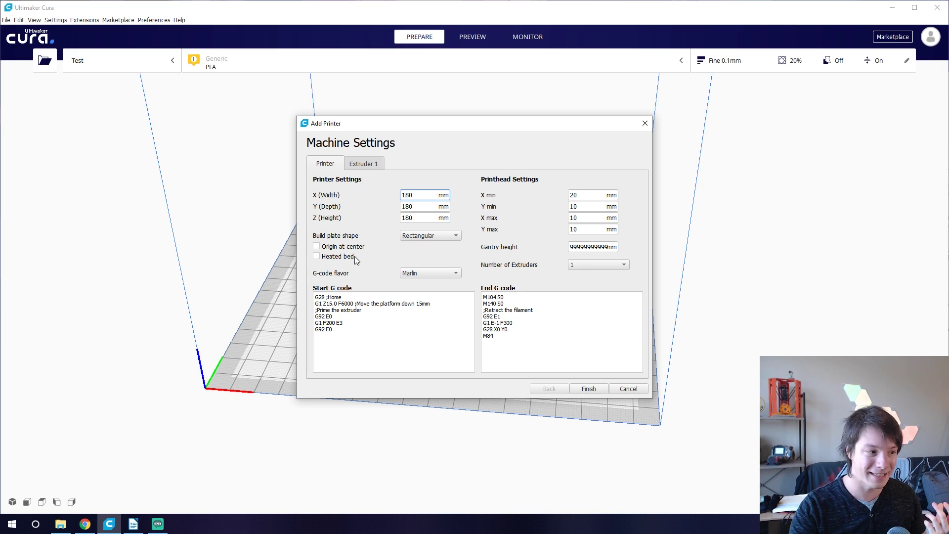
{"action": "left_click", "coordinate": [319, 247]}
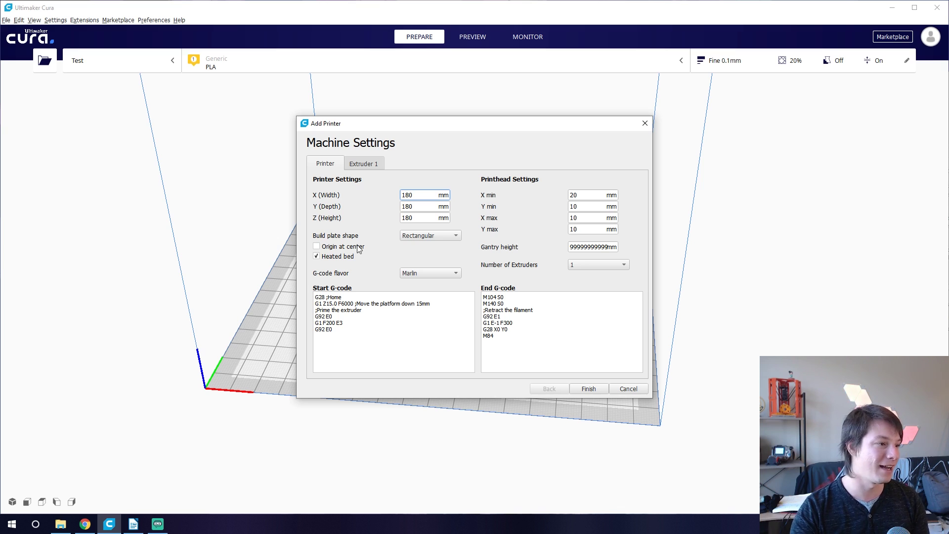
{"action": "left_click", "coordinate": [363, 167]}
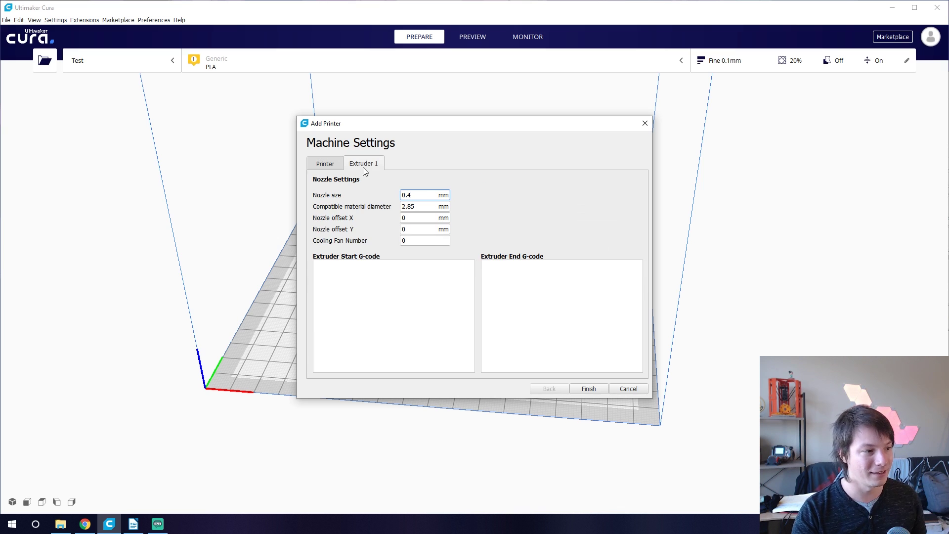
{"action": "left_click", "coordinate": [432, 206]}
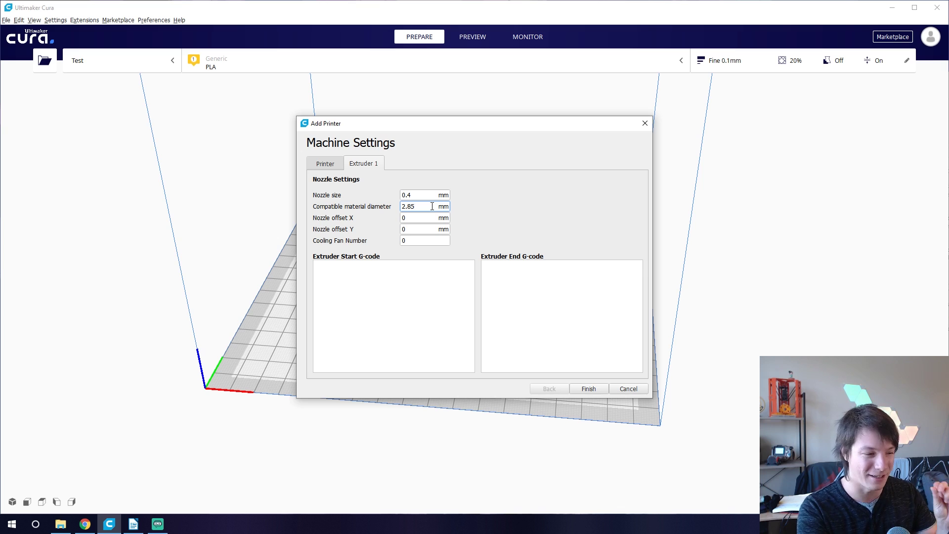
{"action": "key", "text": "BackSpace"}
{"action": "key", "text": "BackSpace"}
{"action": "key", "text": "BackSpace"}
{"action": "key", "text": "BackSpace"}
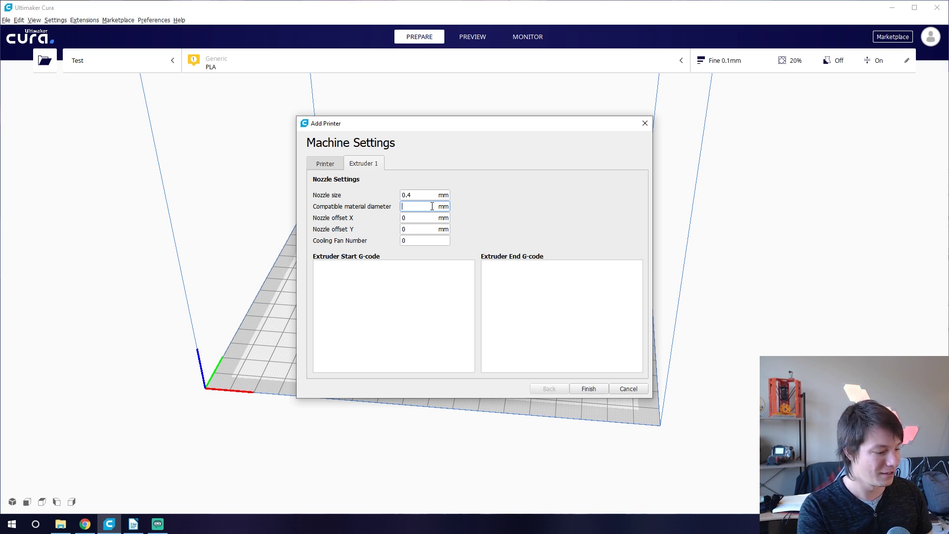
{"action": "type", "text": "1.75"}
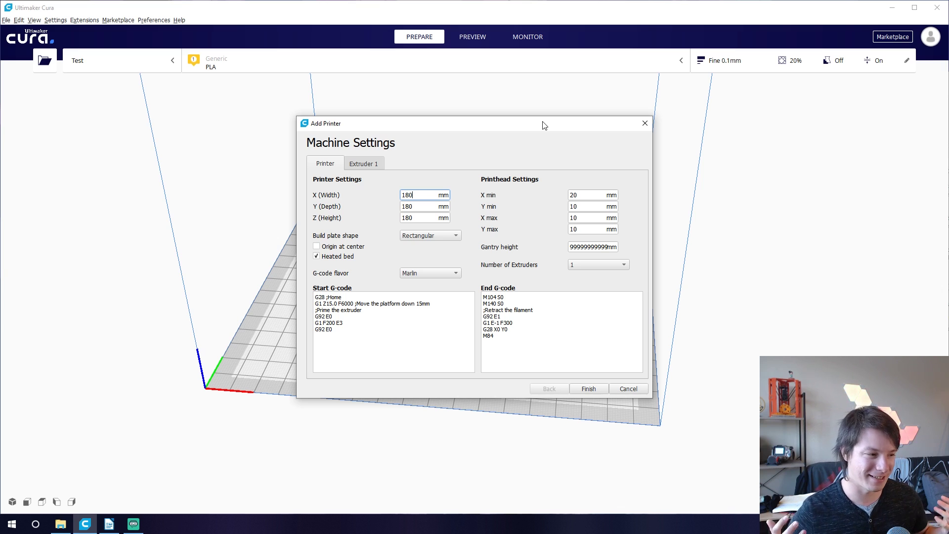
{"action": "left_click", "coordinate": [375, 329]}
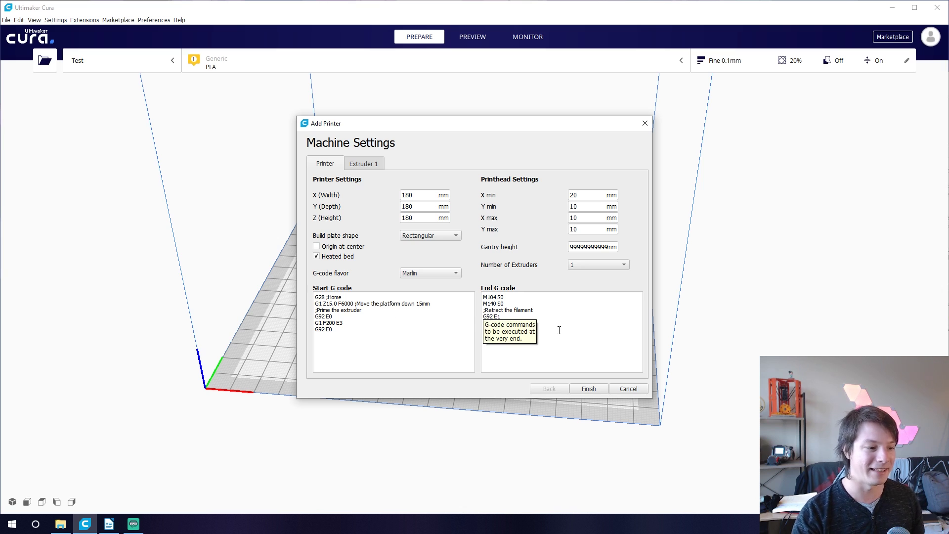
{"action": "left_click", "coordinate": [596, 313]}
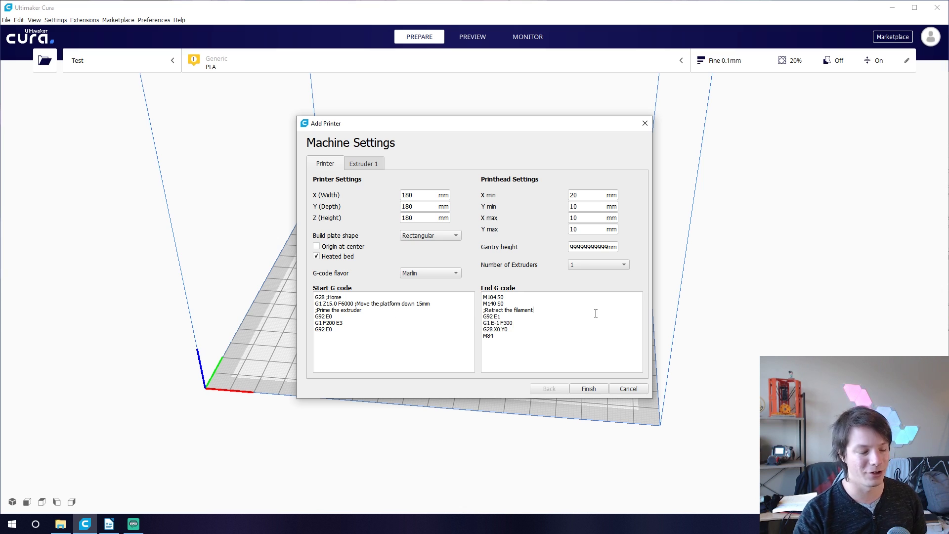